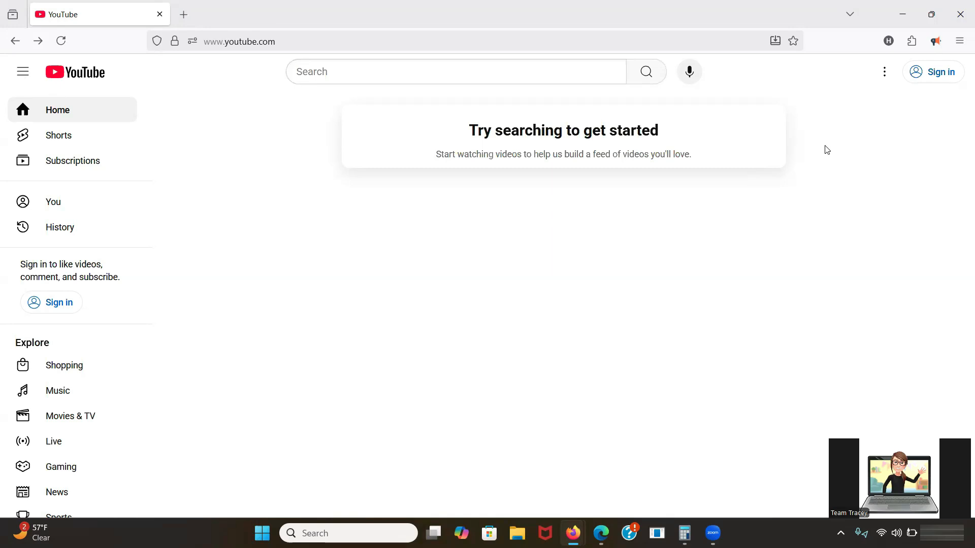
# Sign in to the YouTube channel account with its password, then check and dismiss the account menu.
pyautogui.click(920, 80)
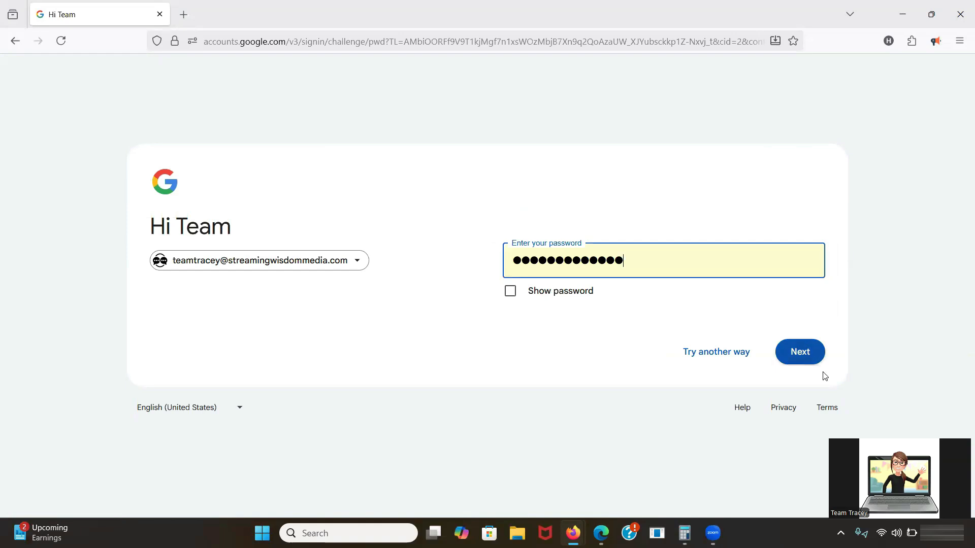
pyautogui.click(803, 354)
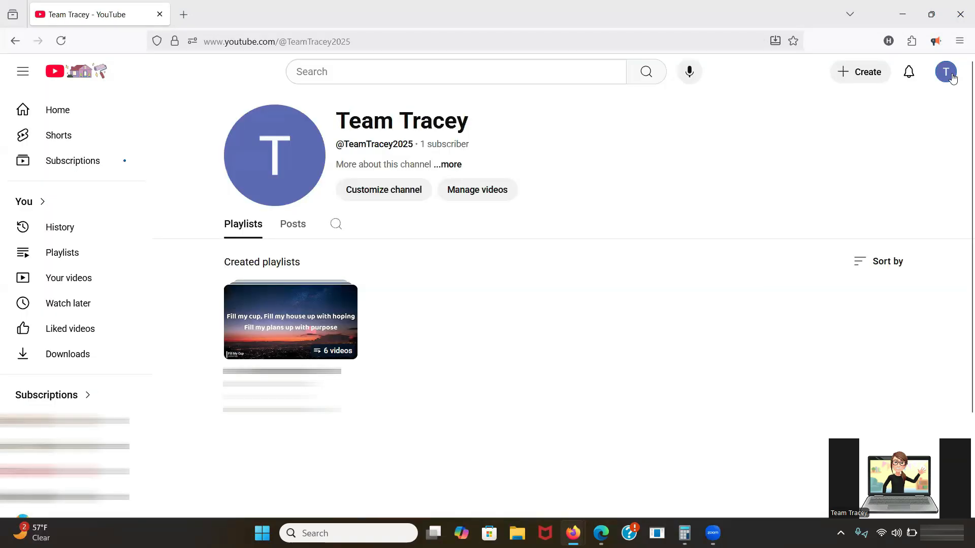
pyautogui.click(952, 77)
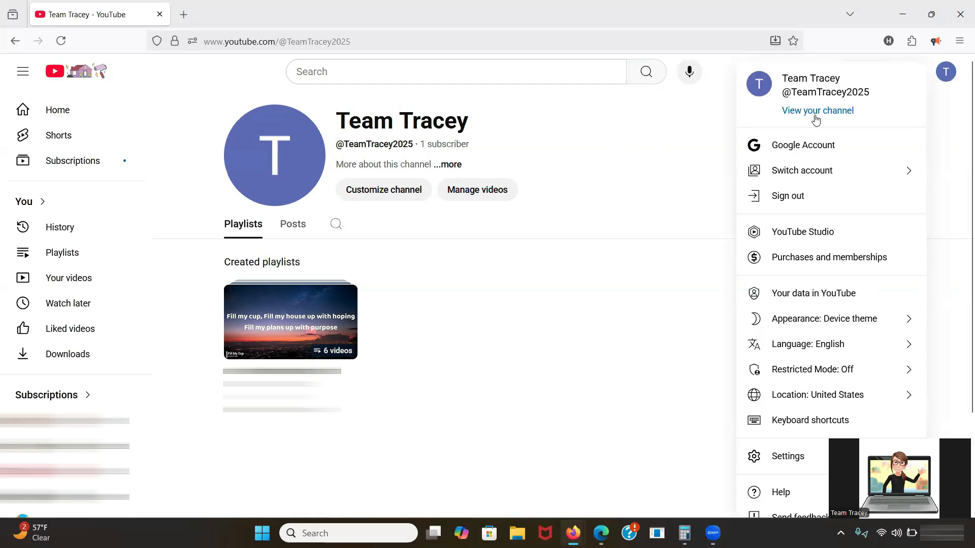
pyautogui.click(656, 155)
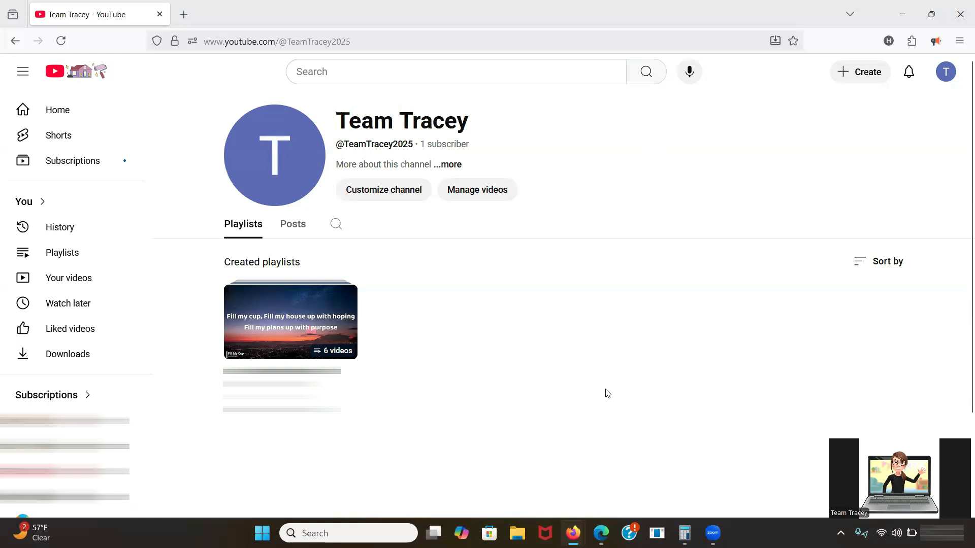
# Upload 'MOC - How to Know When You Should Start' from the NBPTS folder as a new video.
pyautogui.click(855, 73)
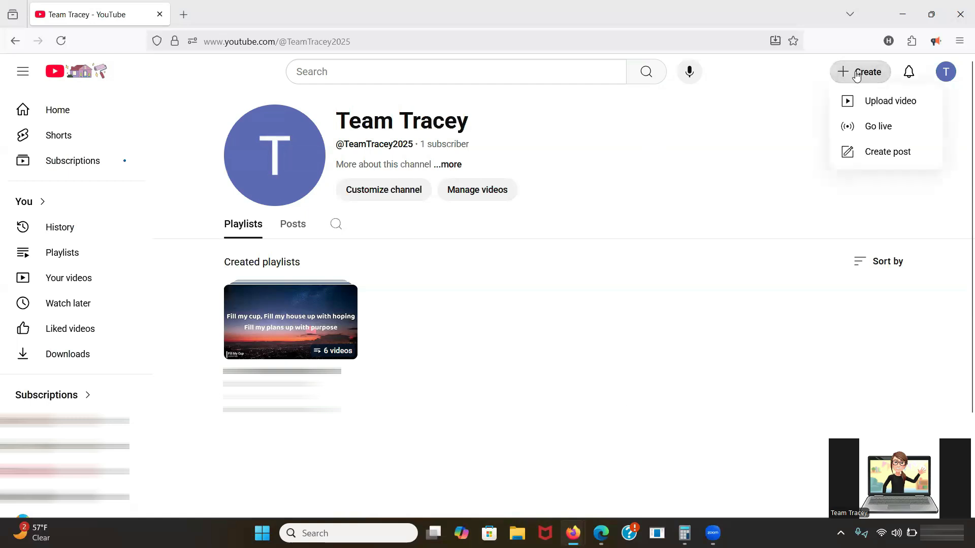
pyautogui.click(872, 103)
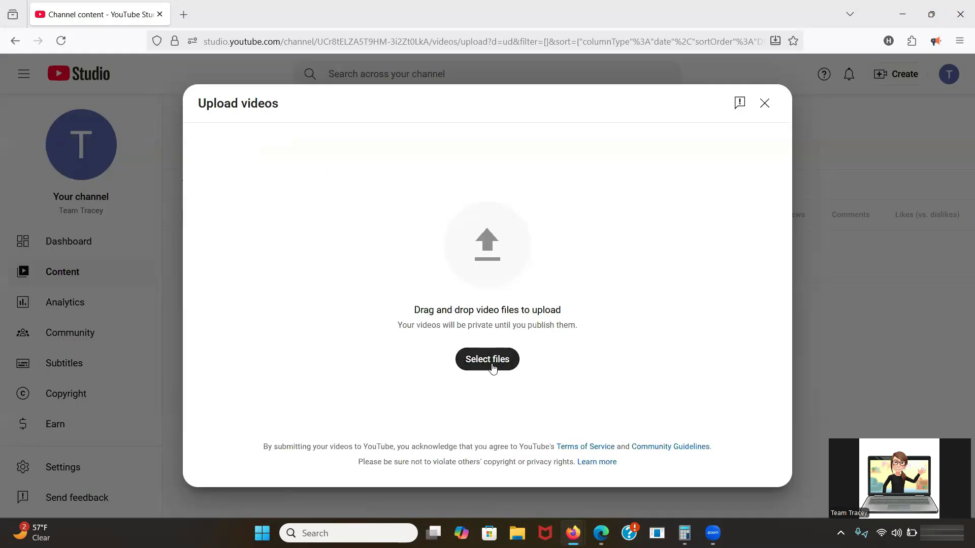
pyautogui.click(488, 361)
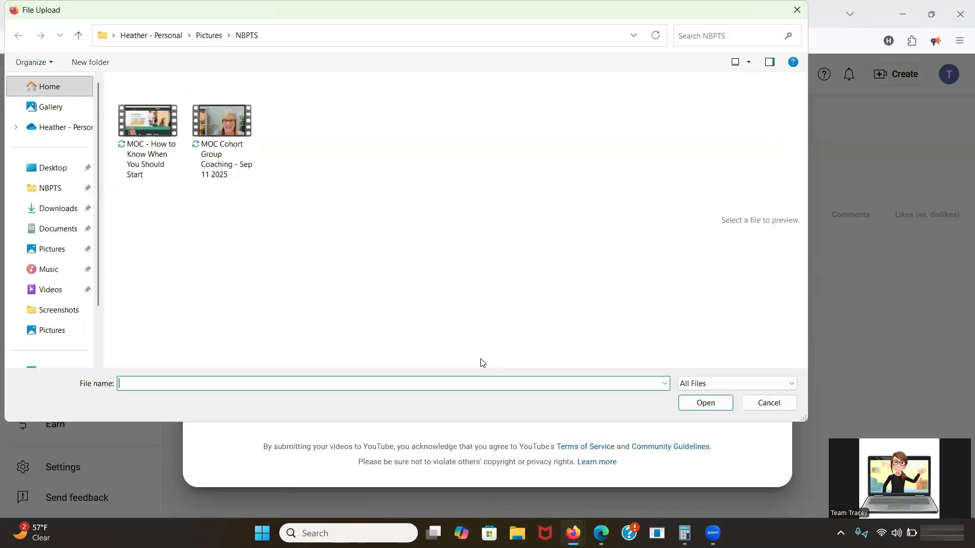
pyautogui.click(154, 174)
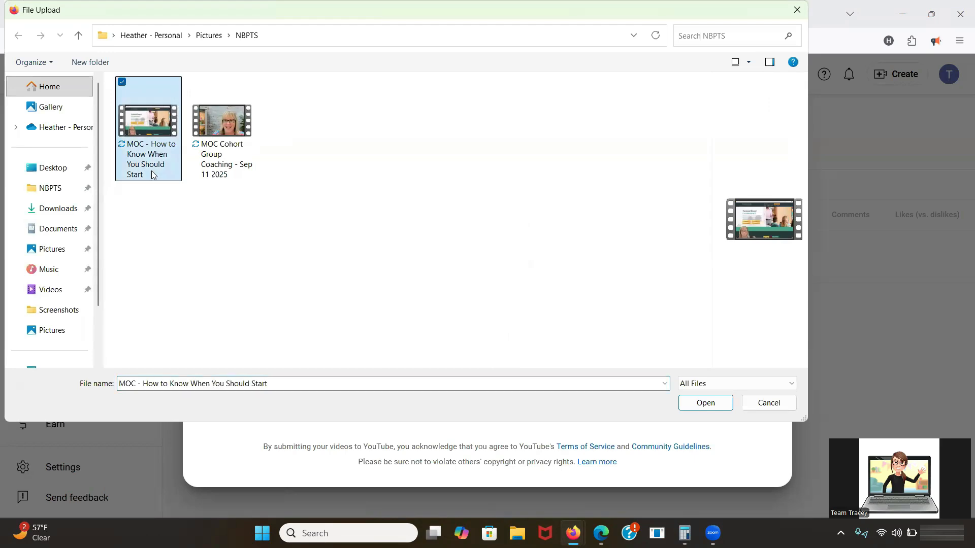
pyautogui.click(730, 406)
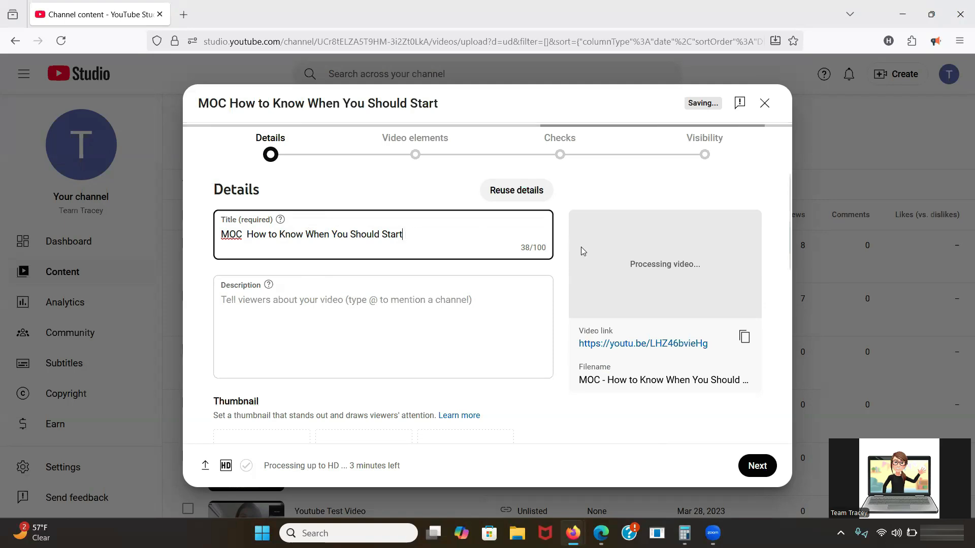
# Set the audience to 'No, it's not made for kids' and advance past Video elements and Checks to Visibility.
pyautogui.scroll(-6, 566, 311)
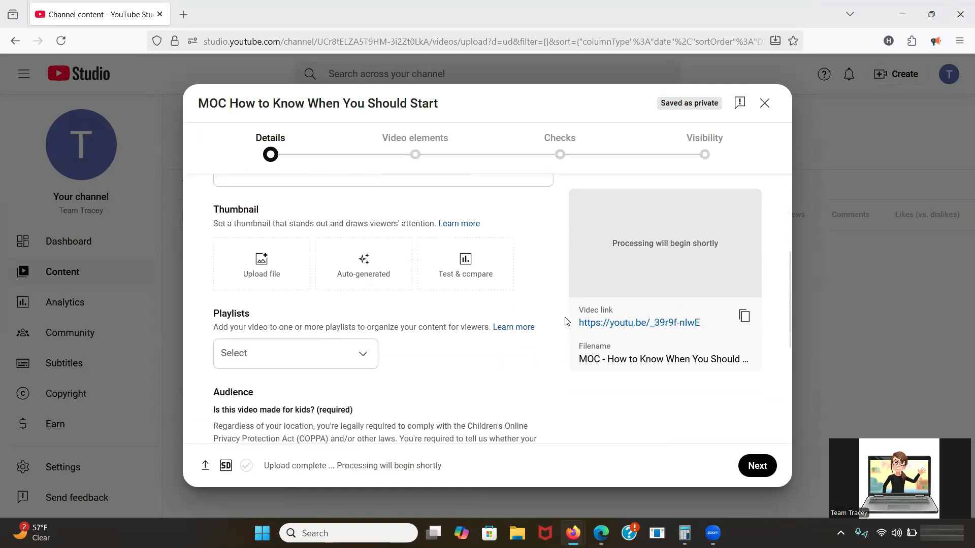
pyautogui.scroll(-1, 565, 325)
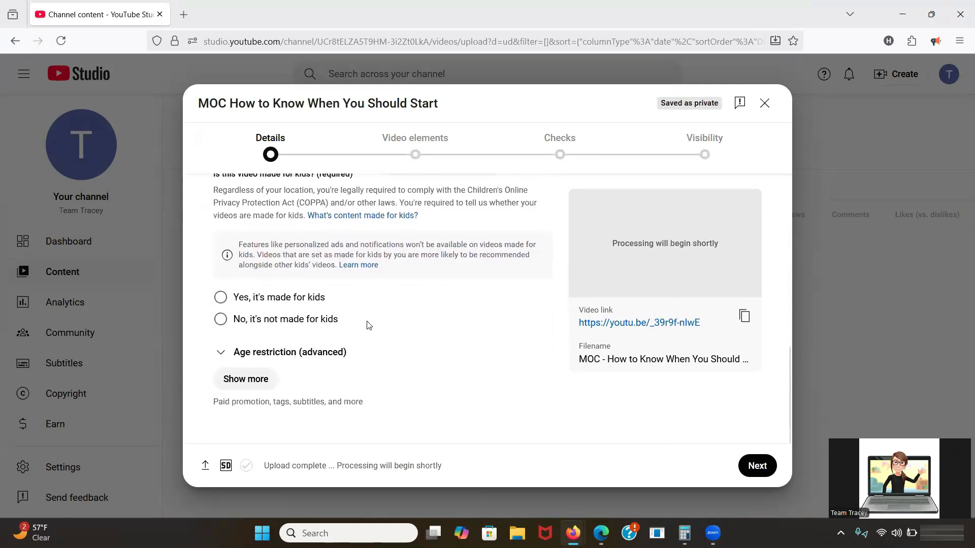
pyautogui.click(220, 319)
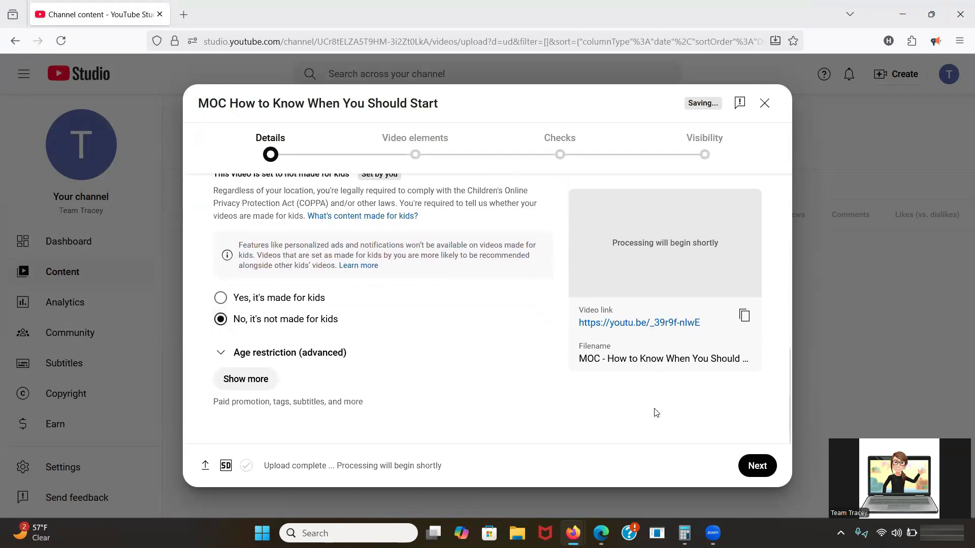
pyautogui.click(757, 467)
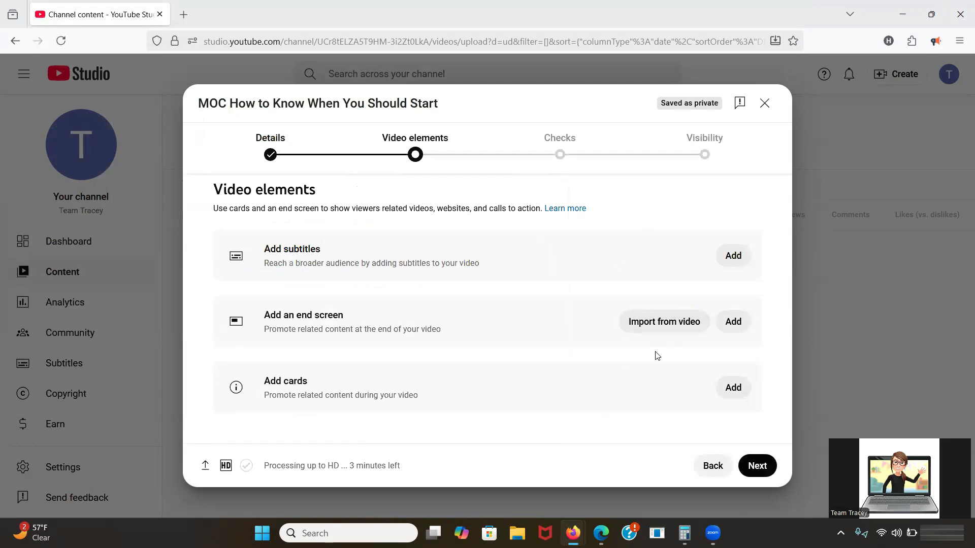
pyautogui.click(756, 467)
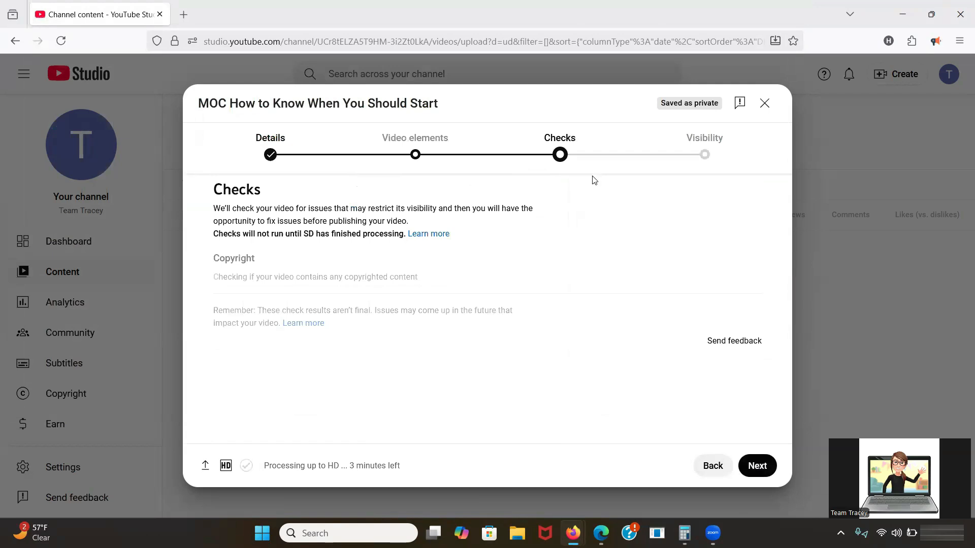
pyautogui.click(756, 467)
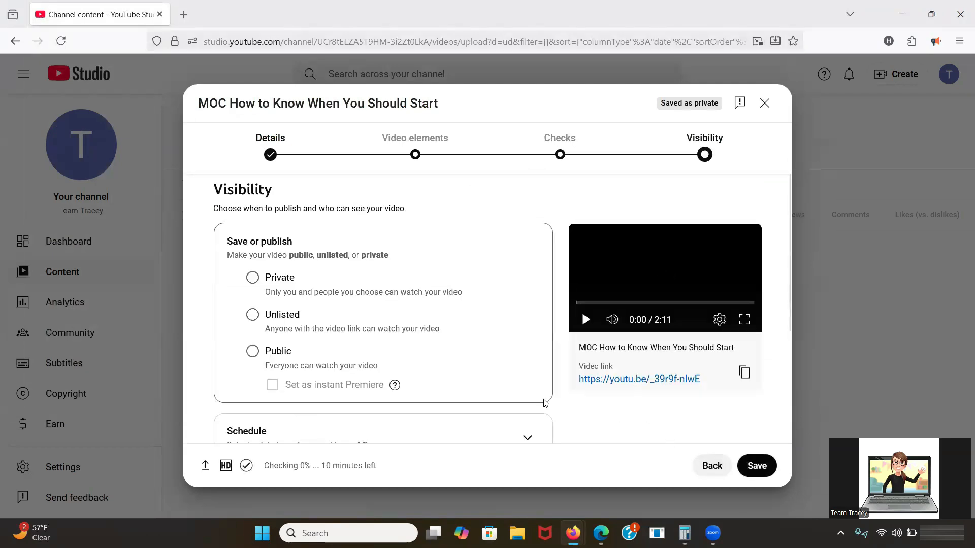
# Make the video Unlisted, copy its video link, and save the upload.
pyautogui.click(254, 314)
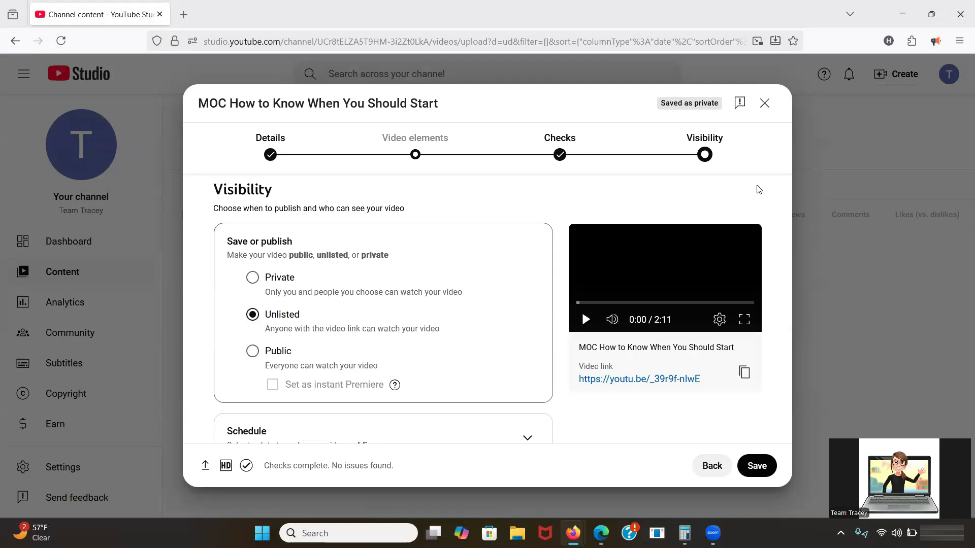
pyautogui.click(745, 375)
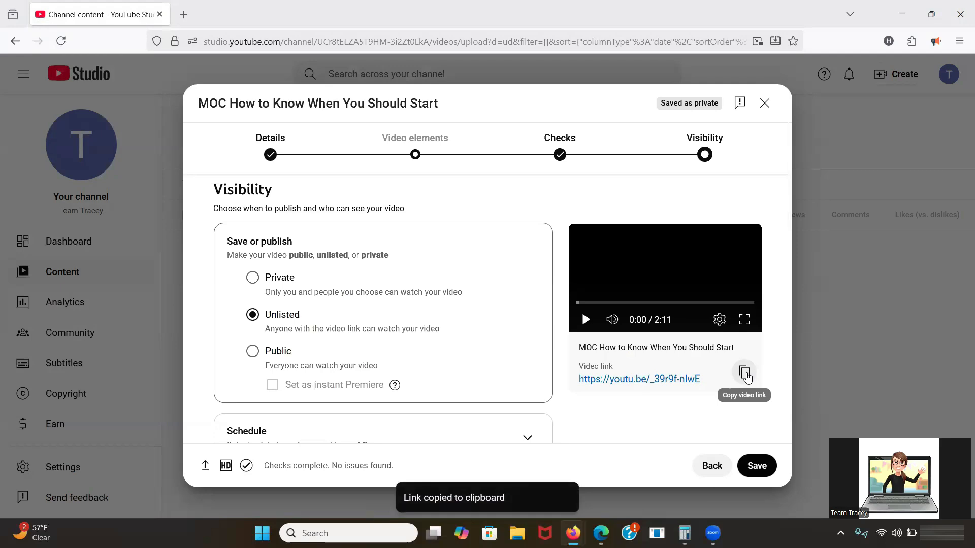
pyautogui.scroll(-3, 562, 300)
pyautogui.scroll(-1, 561, 300)
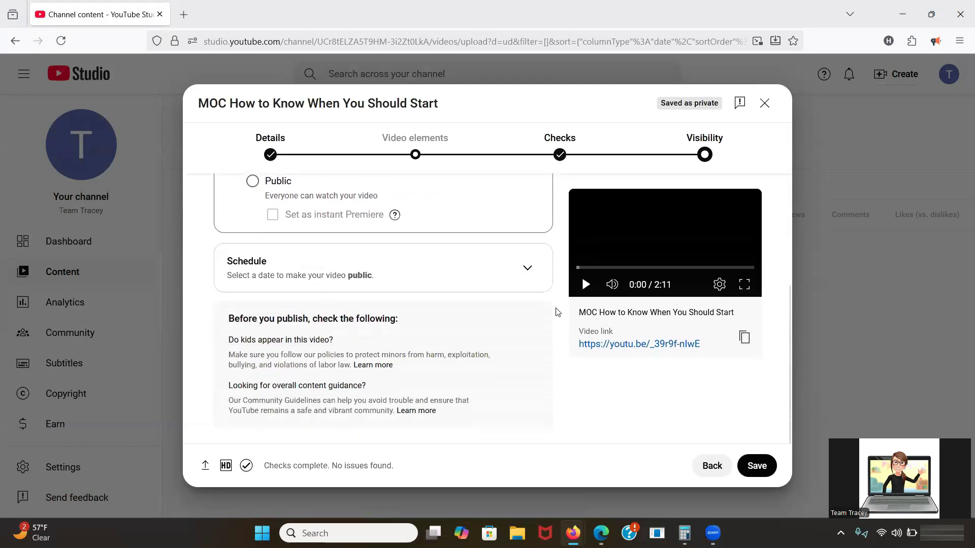
pyautogui.click(758, 470)
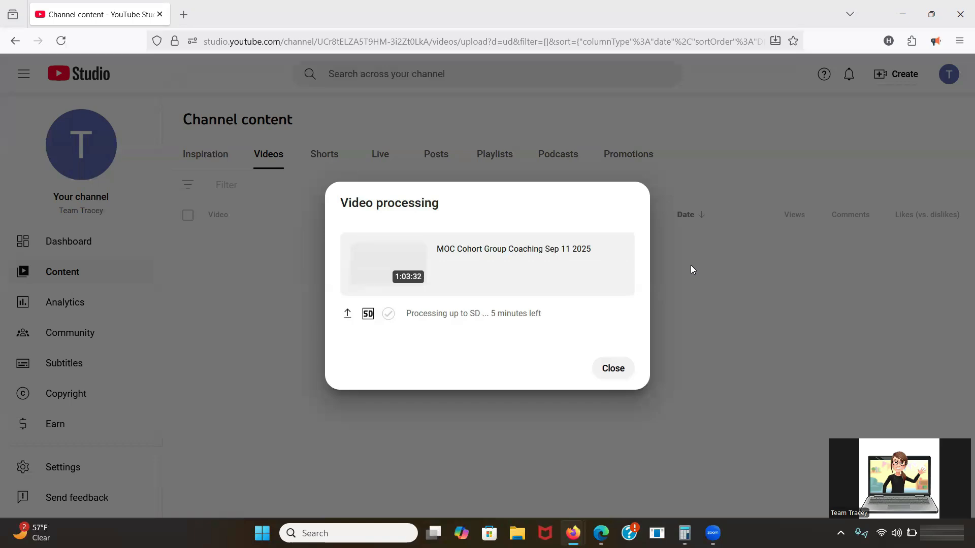
# Dismiss the processing notice and open 'MOC How to Know When You Should Start' in the Editor.
pyautogui.click(619, 375)
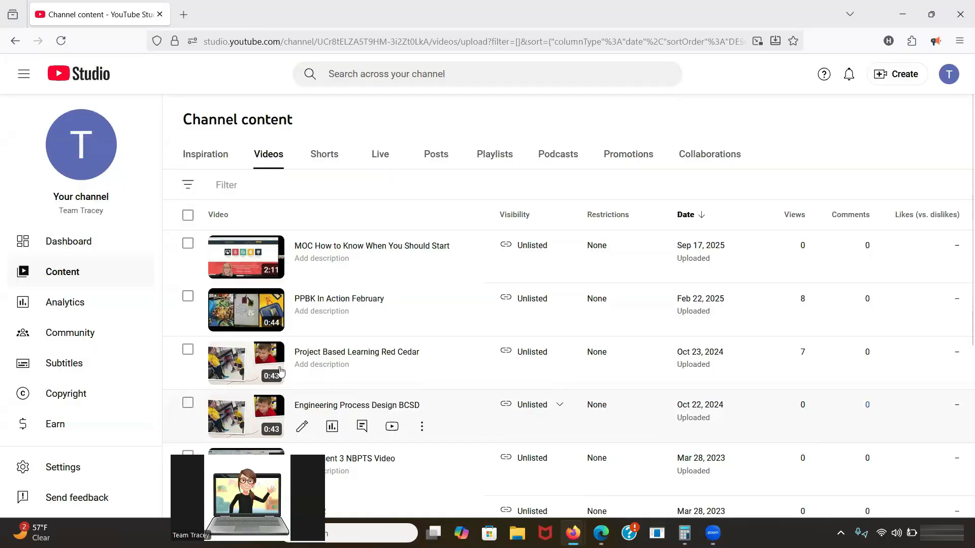
pyautogui.click(336, 248)
pyautogui.scroll(-1, 101, 244)
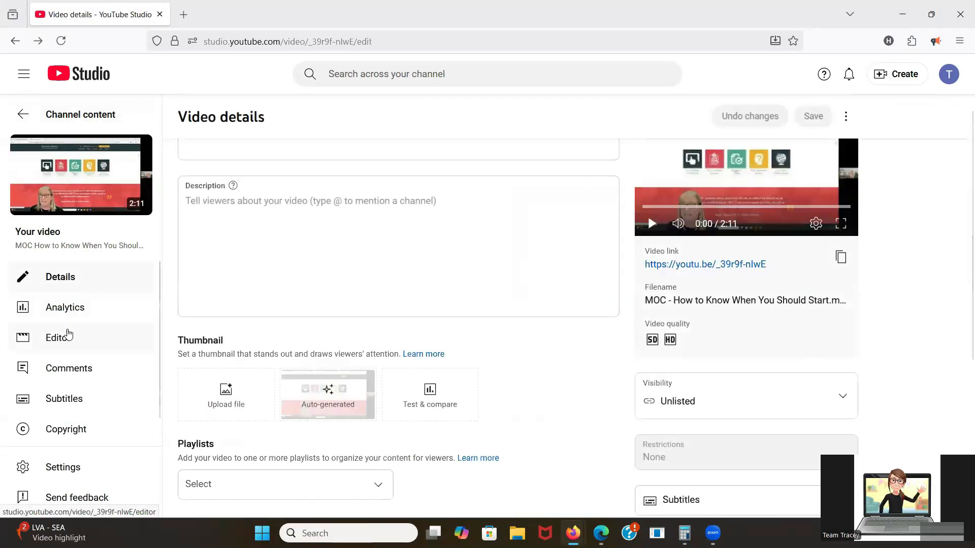
pyautogui.click(66, 339)
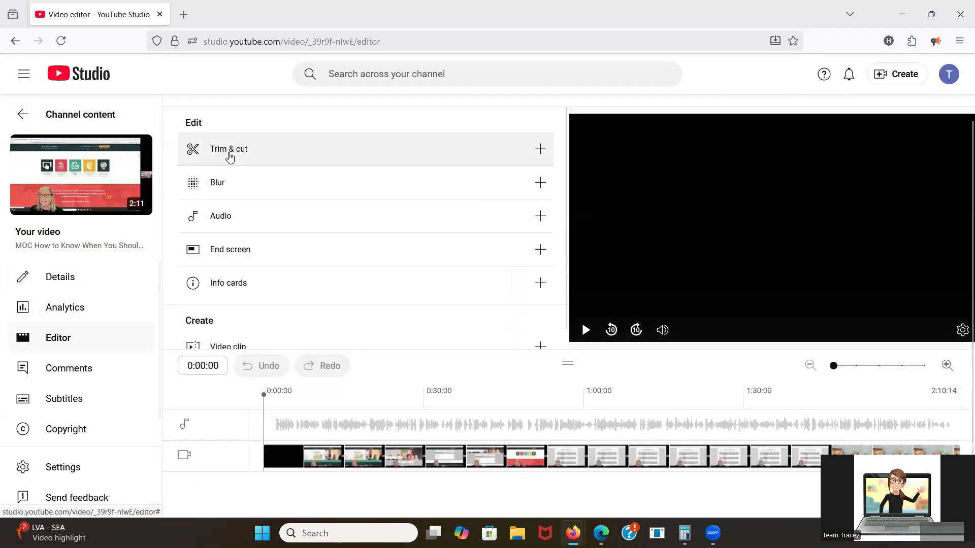
# Trim away the opening so the kept section starts at 0:30.
pyautogui.click(229, 156)
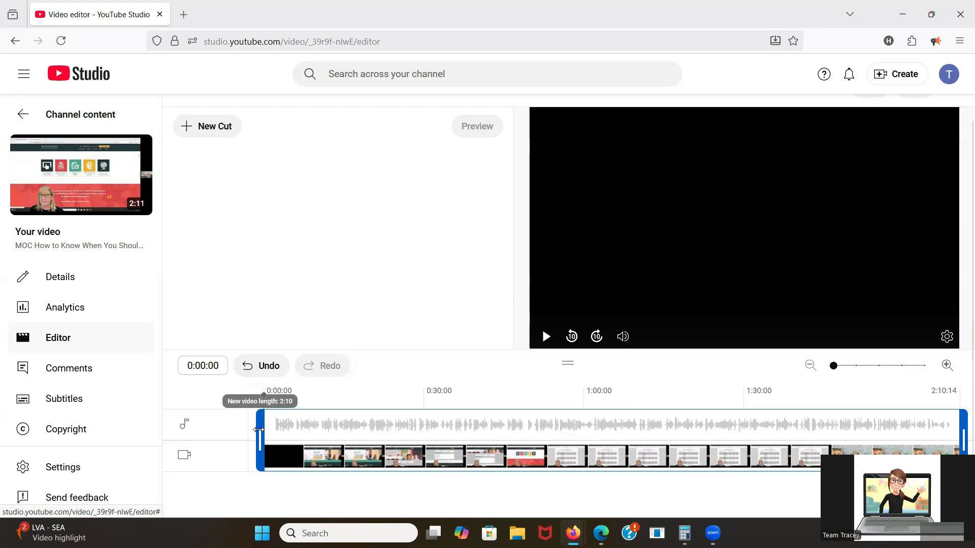
pyautogui.moveTo(260, 430); pyautogui.dragTo(419, 429)
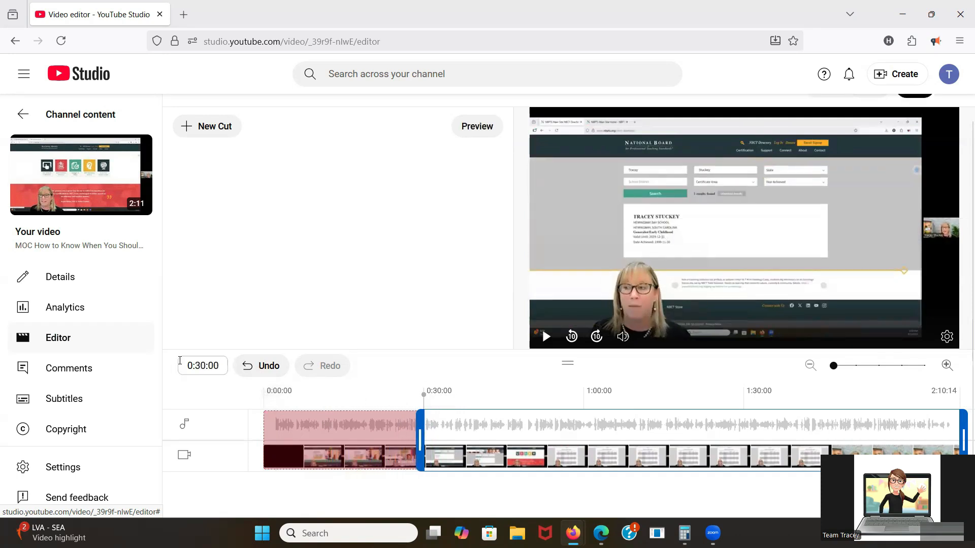
pyautogui.click(204, 366)
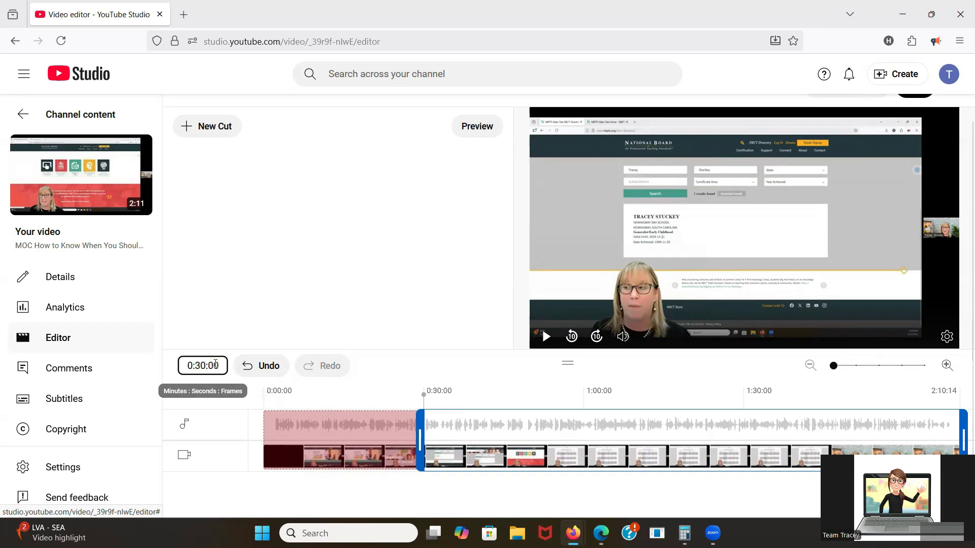
# Cut the ending back to about 2:05, preview it, and return the playhead to 0:30:00.
pyautogui.moveTo(948, 390); pyautogui.dragTo(961, 399)
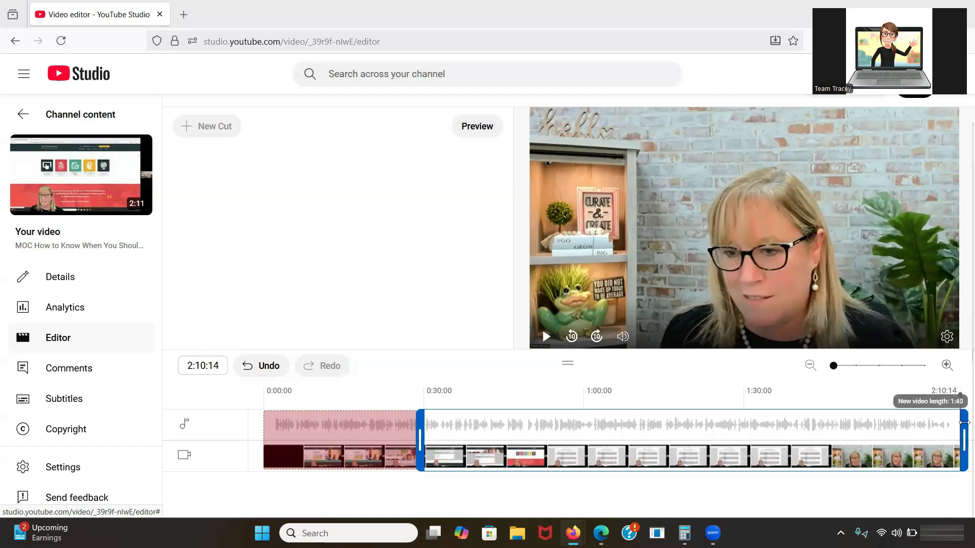
pyautogui.moveTo(963, 418); pyautogui.dragTo(935, 429)
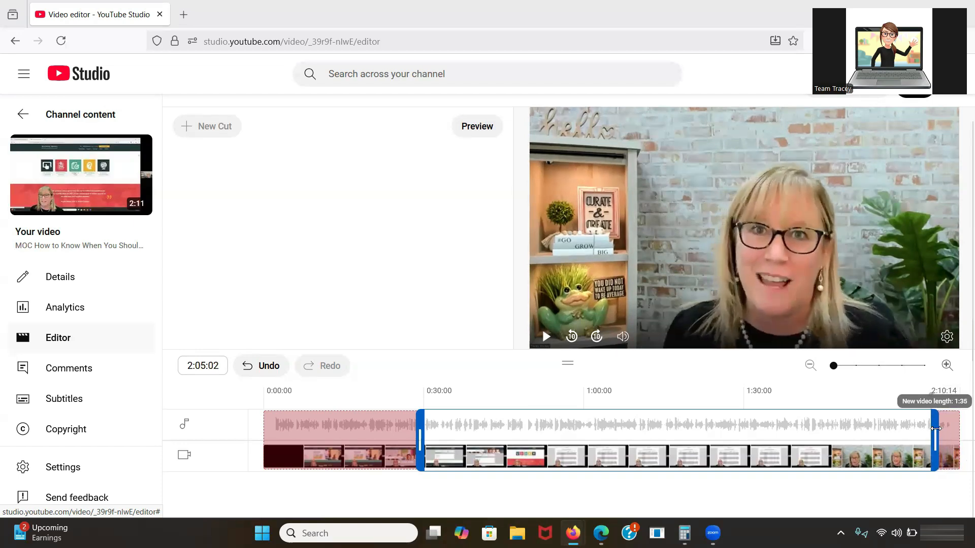
pyautogui.scroll(1, 403, 237)
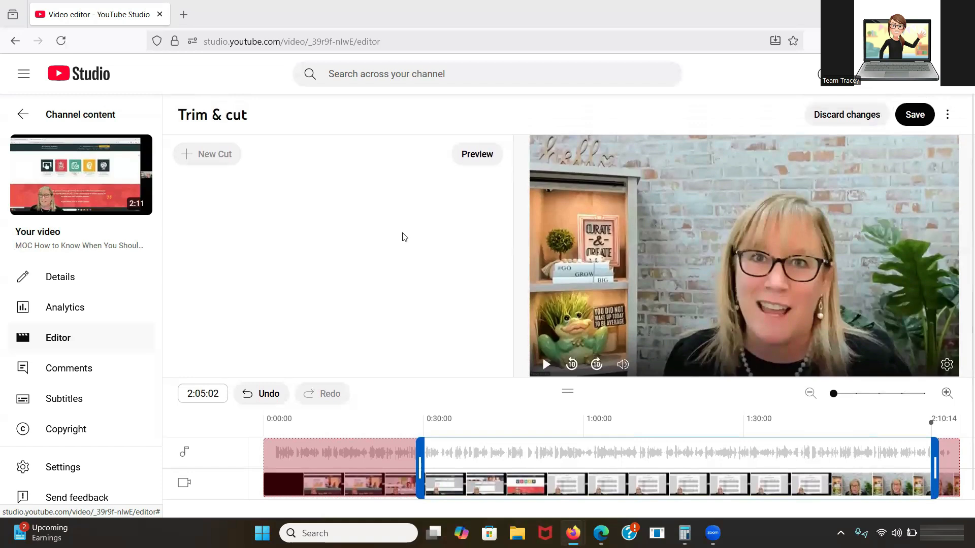
pyautogui.scroll(-1, 488, 423)
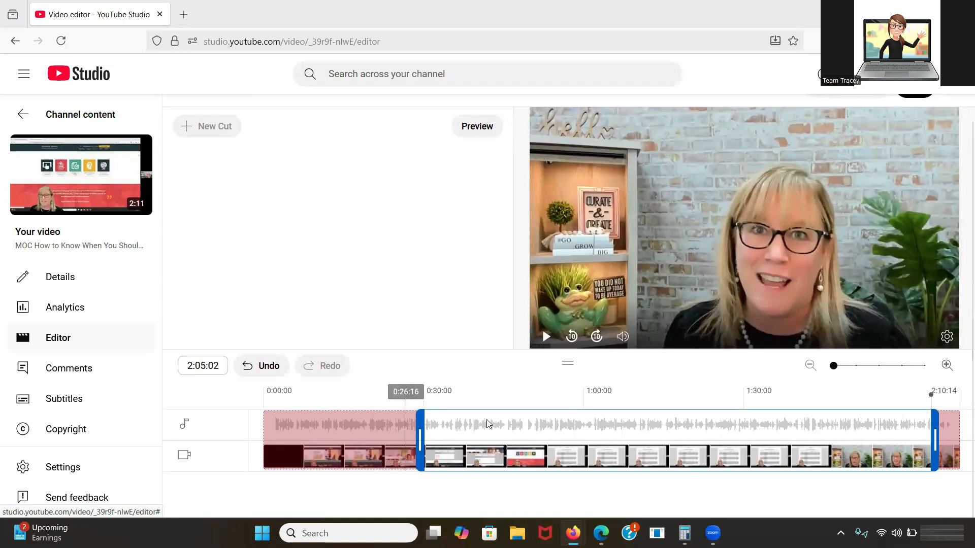
pyautogui.click(546, 337)
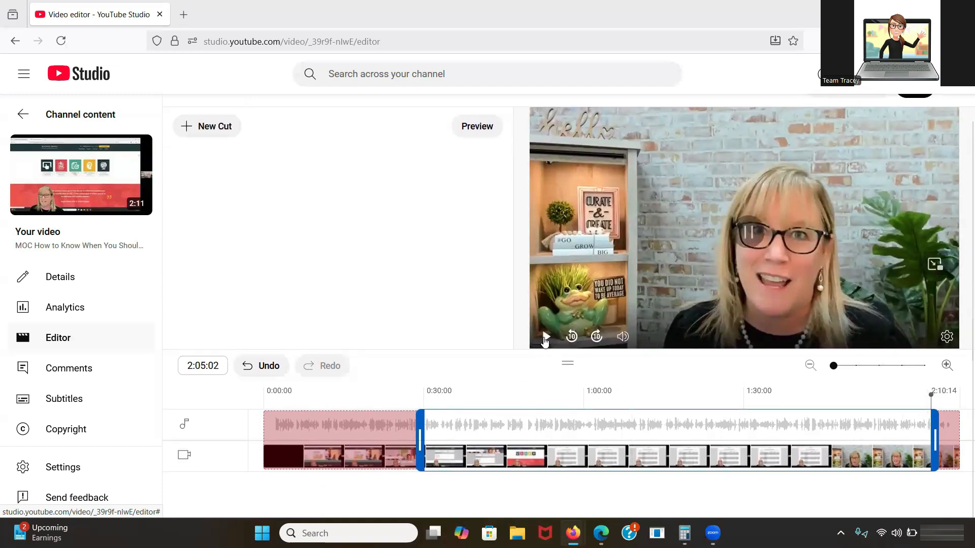
pyautogui.moveTo(931, 394); pyautogui.dragTo(423, 418)
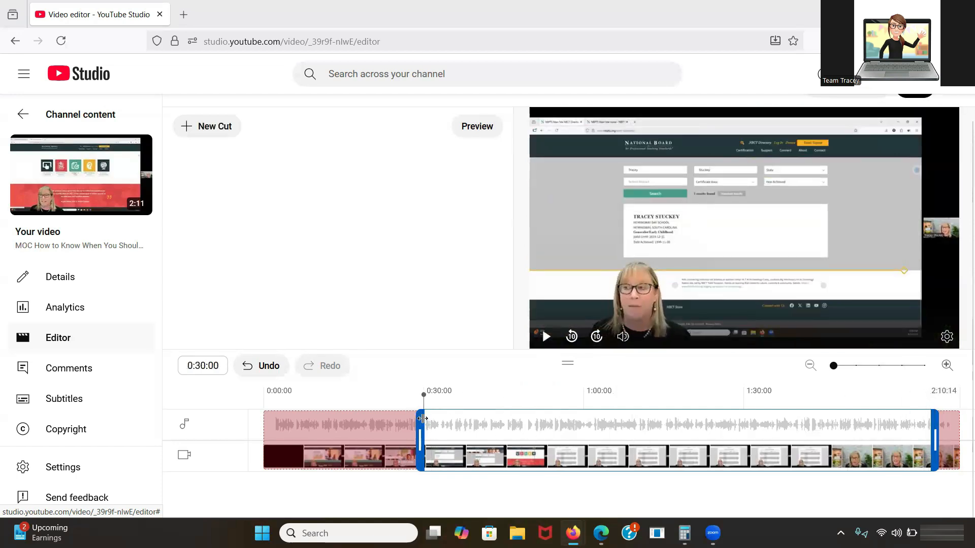
# Move the trim start earlier to 0:28:08 and preview playback from 0:27:18.
pyautogui.click(546, 337)
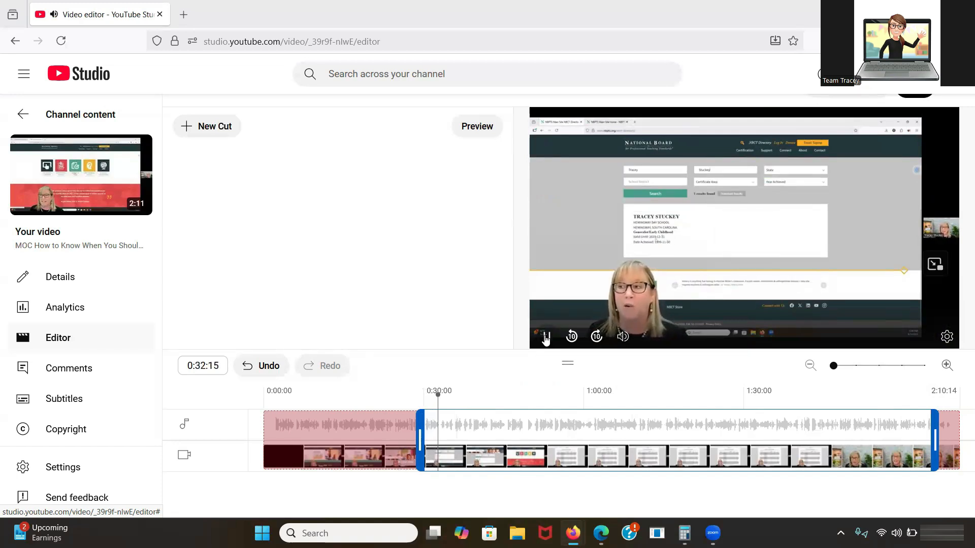
pyautogui.click(546, 337)
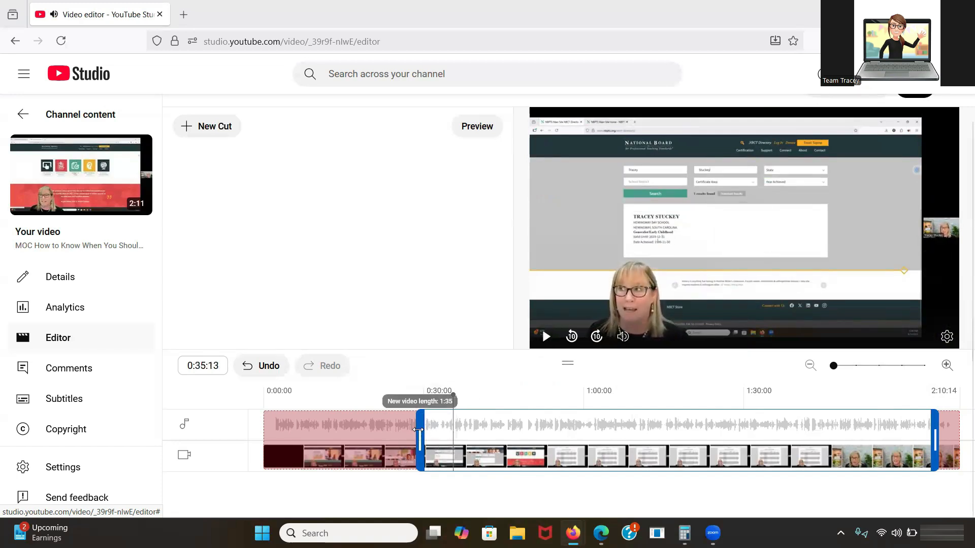
pyautogui.click(417, 430)
pyautogui.moveTo(416, 429); pyautogui.dragTo(409, 432)
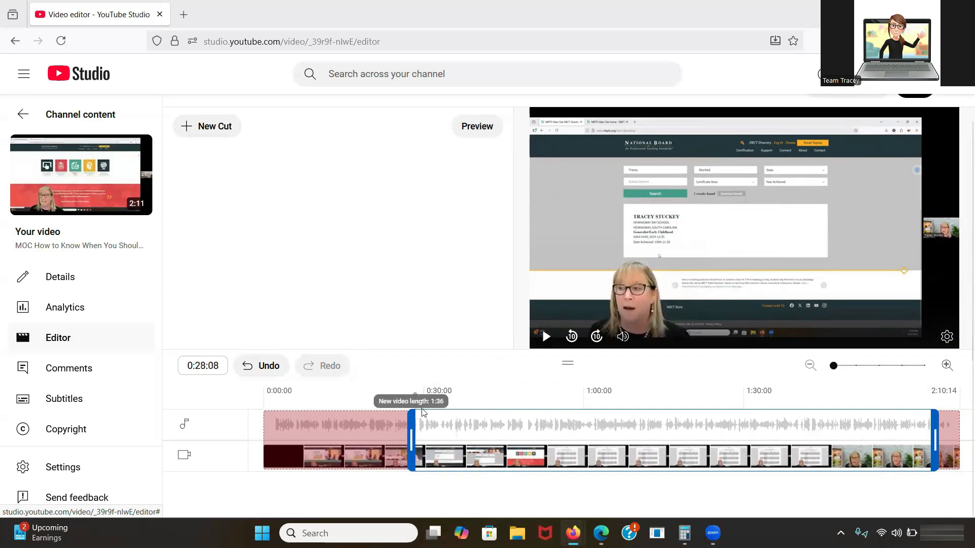
pyautogui.click(411, 395)
pyautogui.click(546, 336)
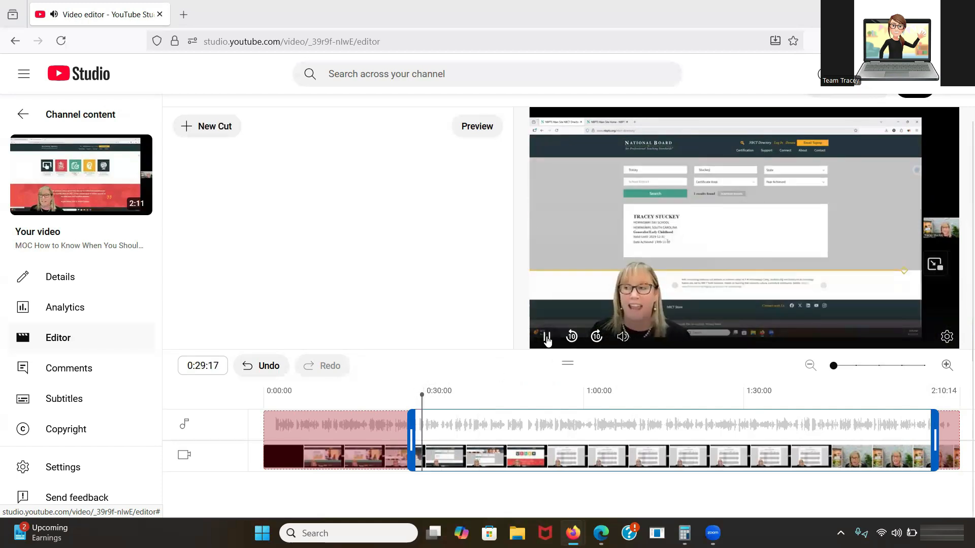
pyautogui.click(546, 336)
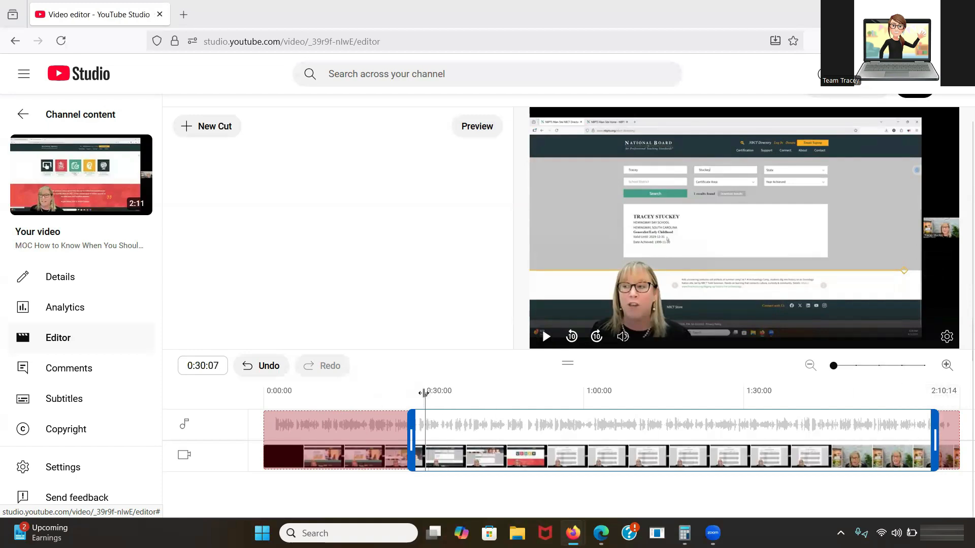
# Review the clip's ending and nudge the trim end slightly later, around 2:05.
pyautogui.moveTo(423, 393); pyautogui.dragTo(926, 426)
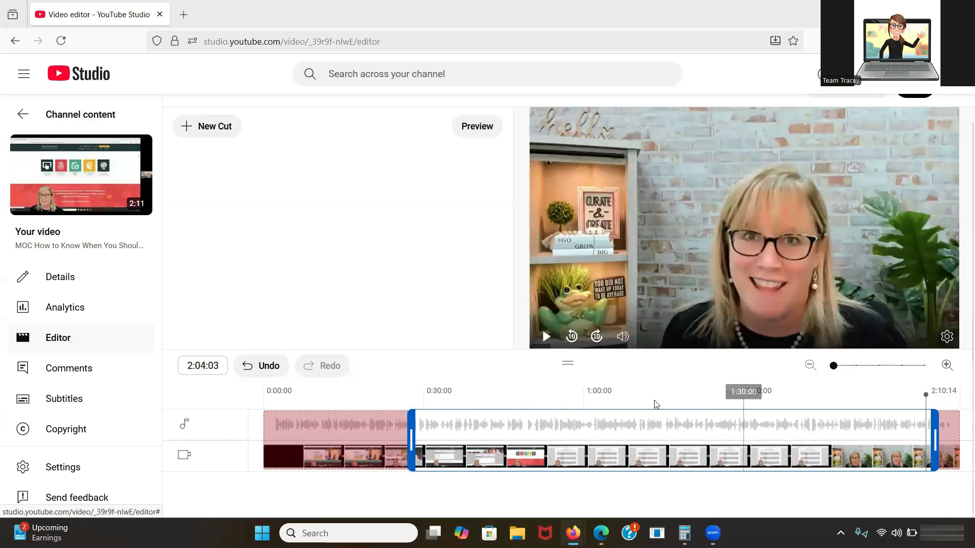
pyautogui.click(547, 337)
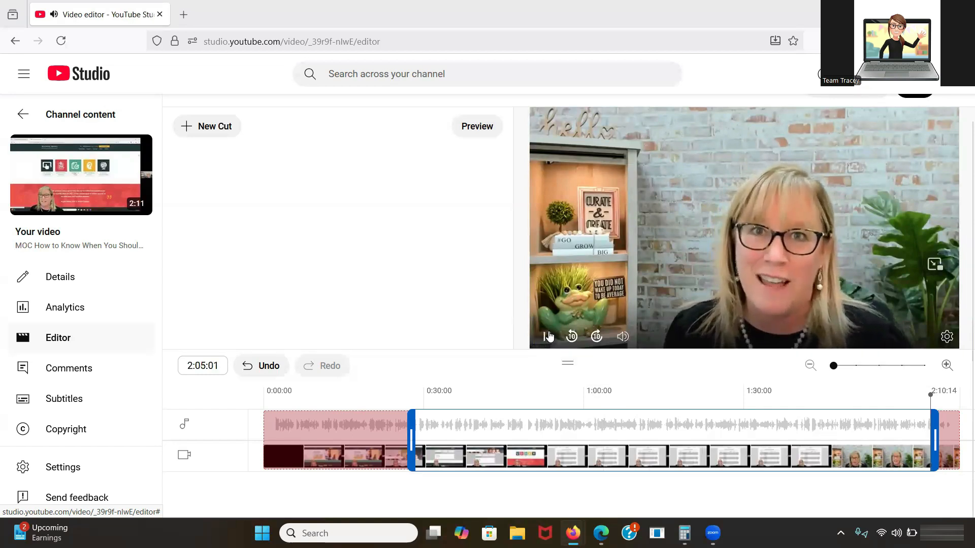
pyautogui.click(547, 336)
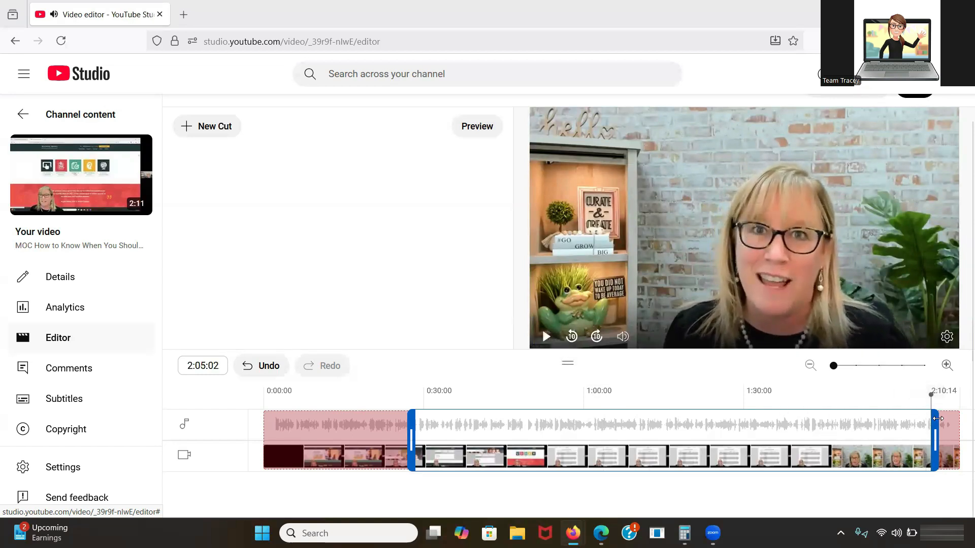
pyautogui.moveTo(935, 420); pyautogui.dragTo(935, 429)
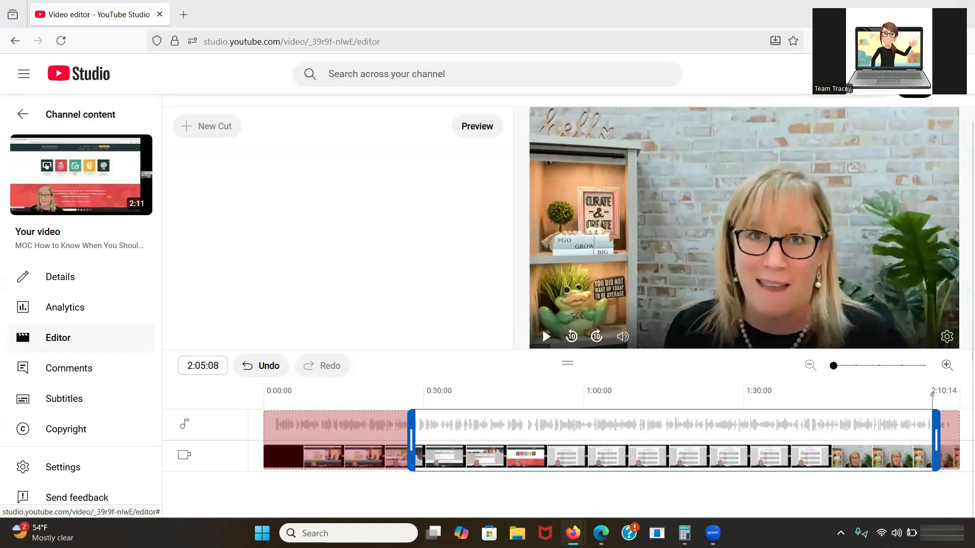
# Save the trim, acknowledge the changes are permanent, and confirm the shortened 1:37 length.
pyautogui.scroll(1, 921, 121)
pyautogui.click(919, 116)
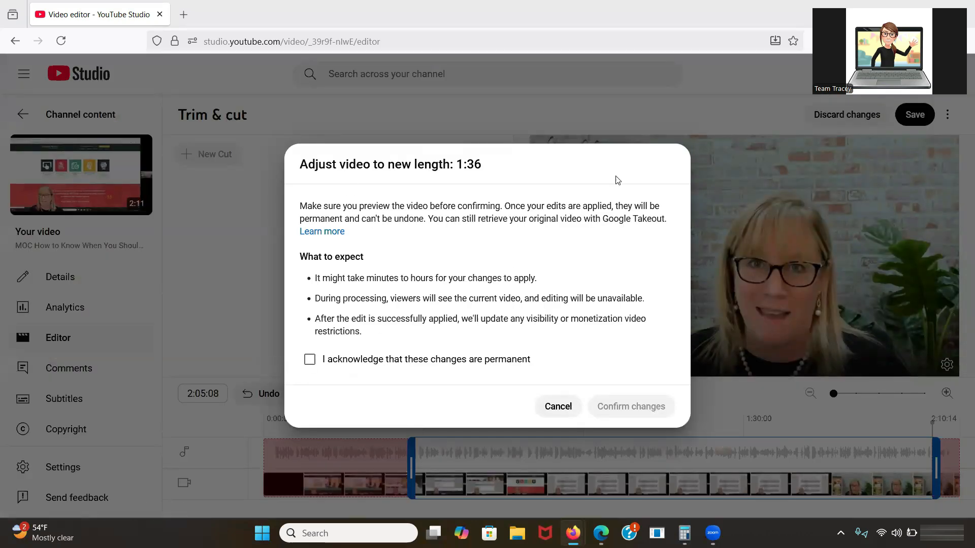
pyautogui.click(311, 360)
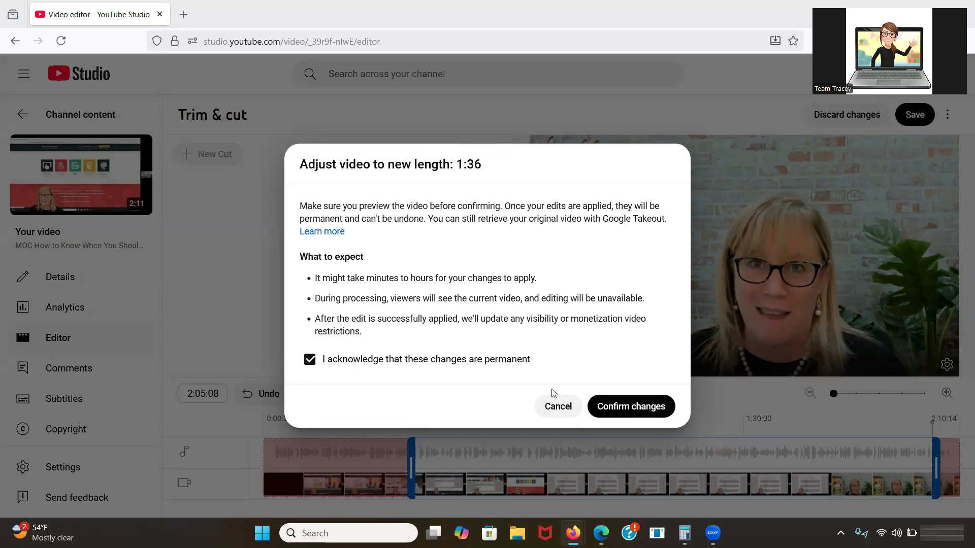
pyautogui.click(614, 414)
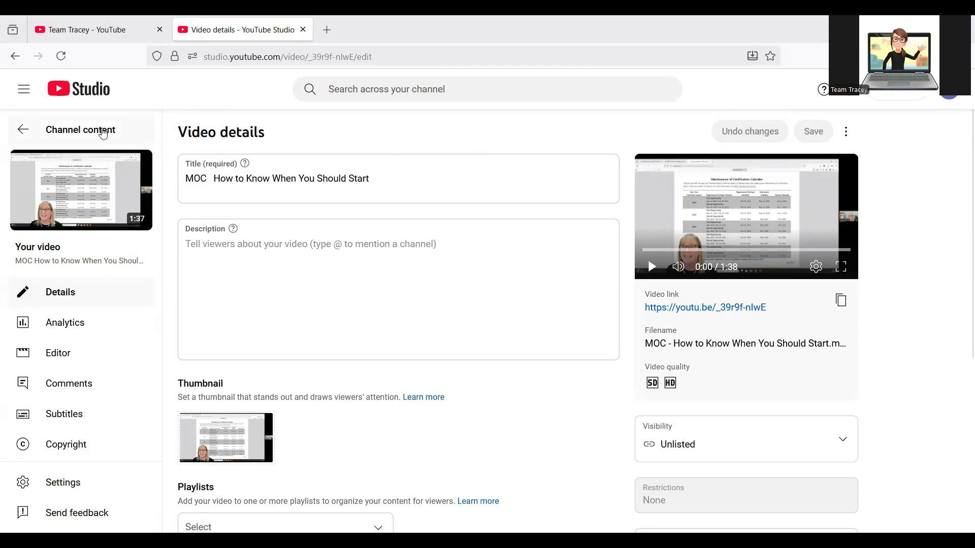
# Return to the Channel content list of videos.
pyautogui.click(24, 135)
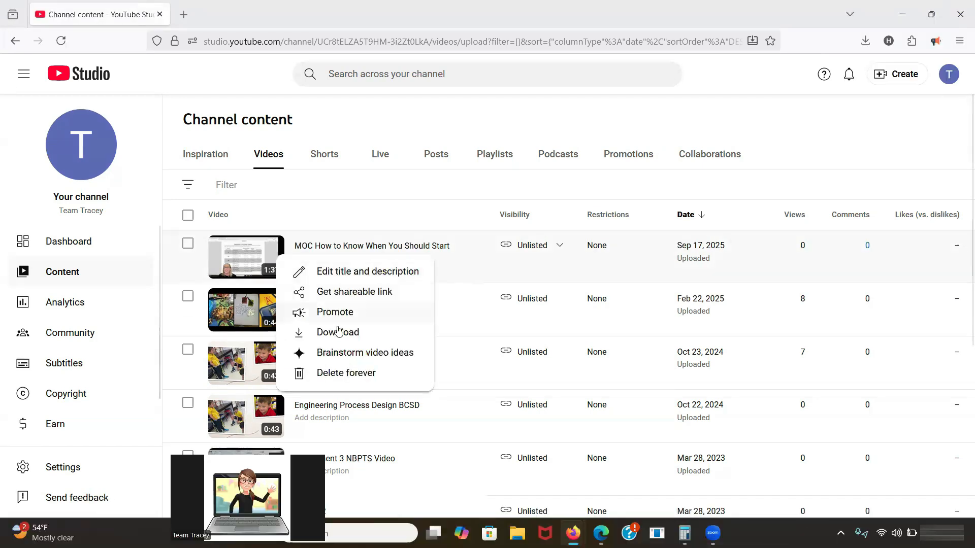
# Download the trimmed MOC video as a 7.3 MB MP4 and switch to the NBPTS folder in File Explorer.
pyautogui.click(338, 335)
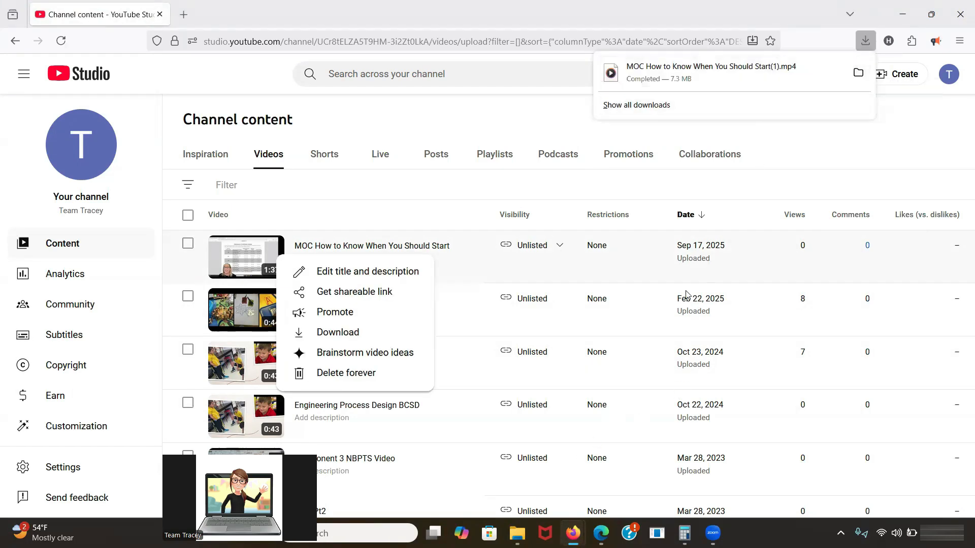
pyautogui.click(517, 533)
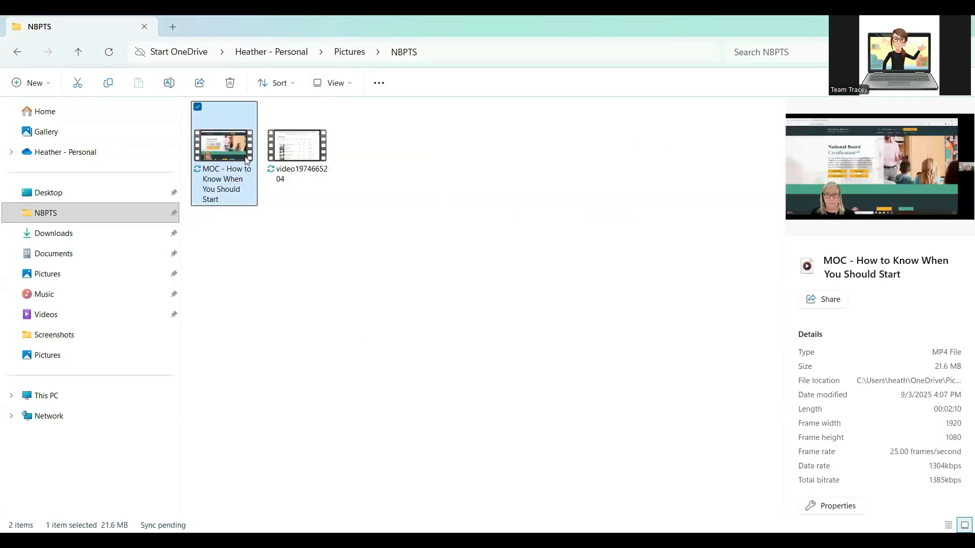
# Show the Properties of the original MOC - How to Know When You Should Start video, 21.6 MB.
pyautogui.rightClick(245, 159)
pyautogui.click(312, 344)
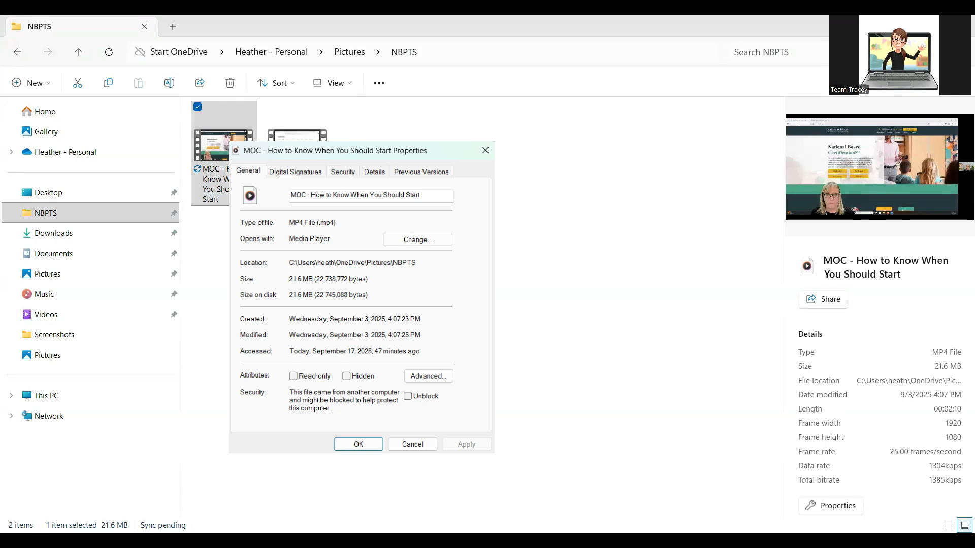
# View the original file's Details: 00:02:10 length, 1920×1080 at 25 frames/second.
pyautogui.press('Right')
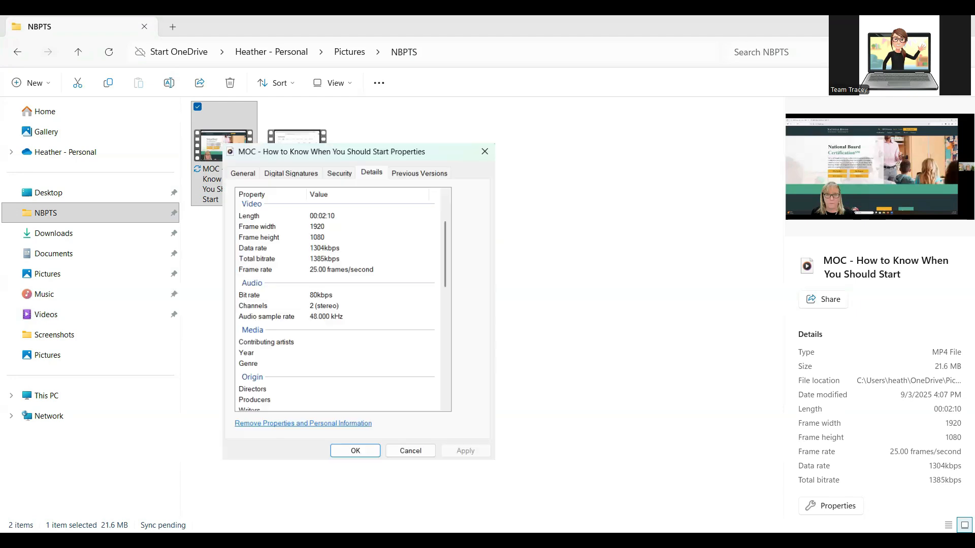